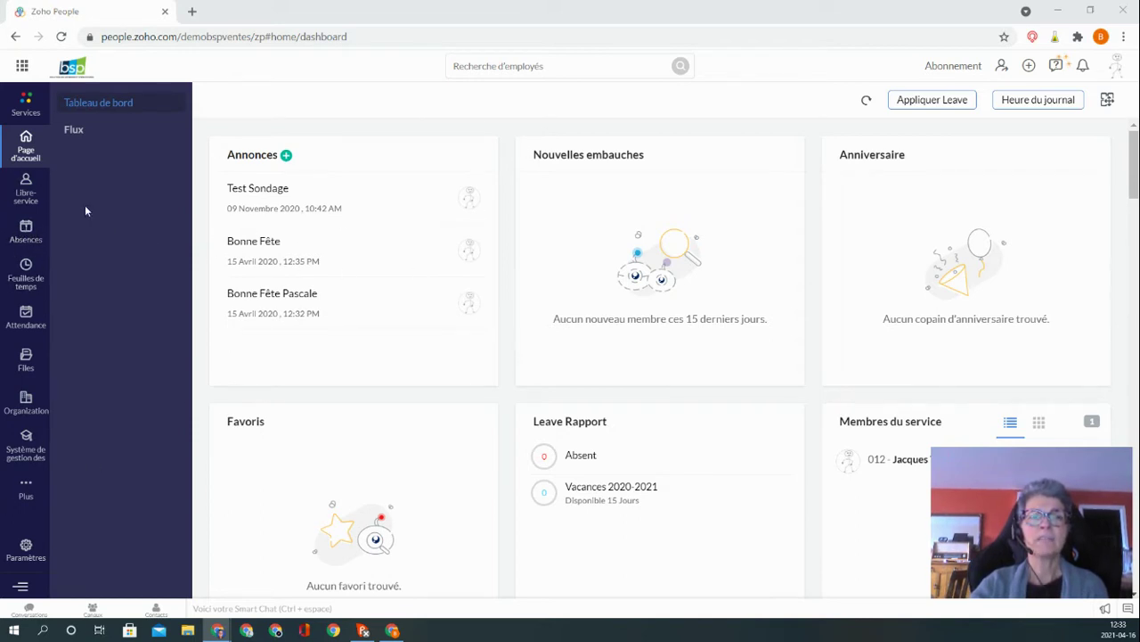
Create a new leave type in the Absences settings and name it "Journée personnel".
{"action": "left_click", "coordinate": [24, 232]}
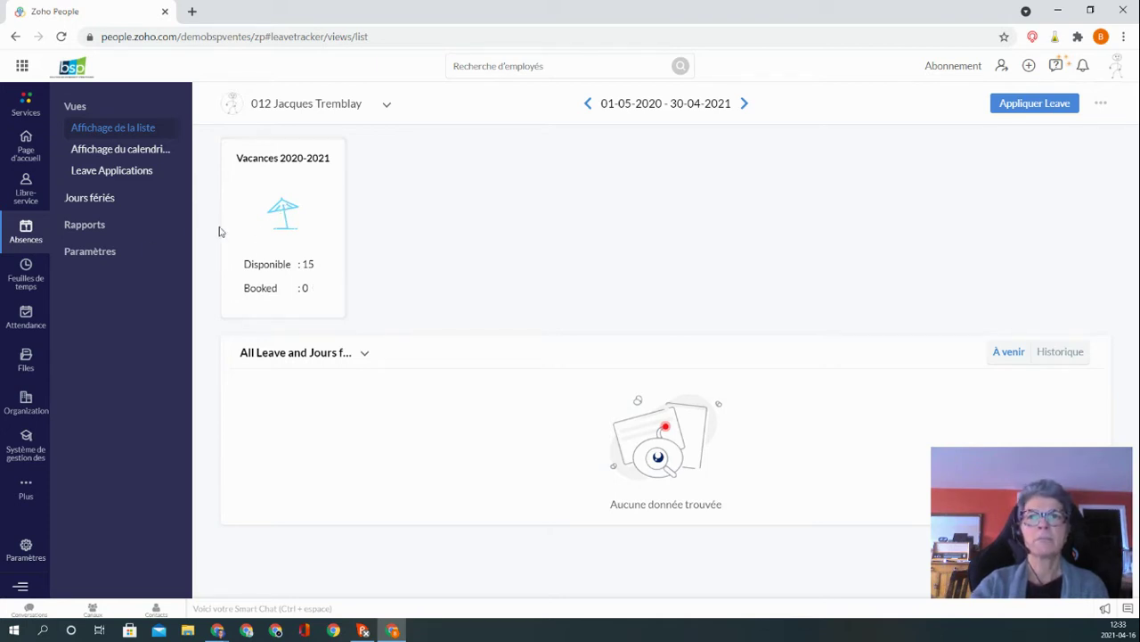
{"action": "left_click", "coordinate": [93, 253]}
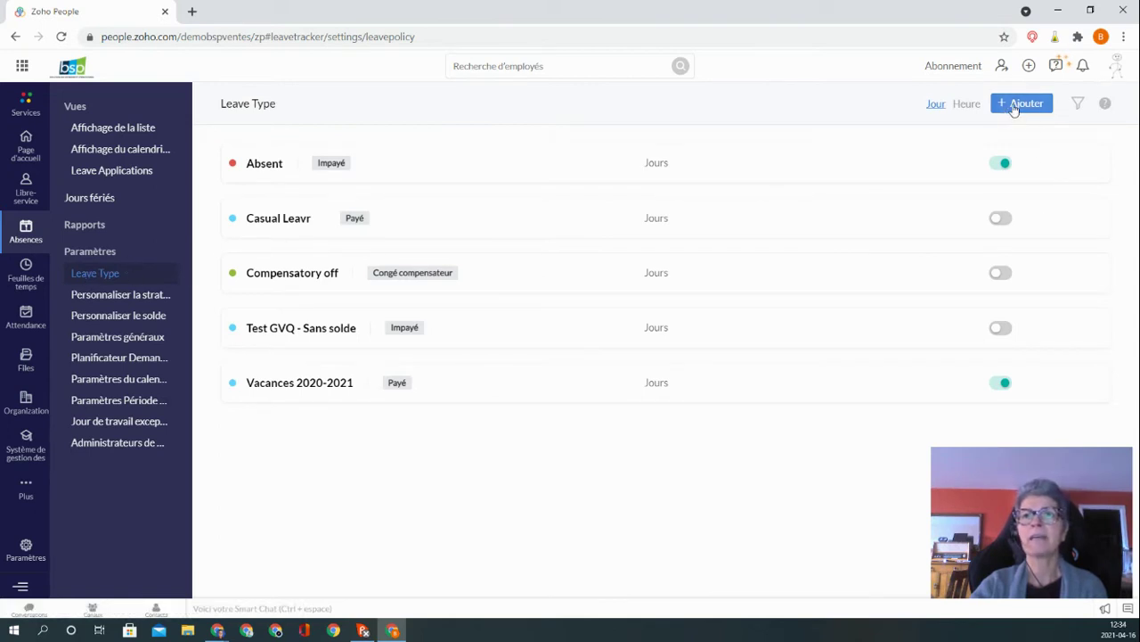
{"action": "left_click", "coordinate": [1014, 105]}
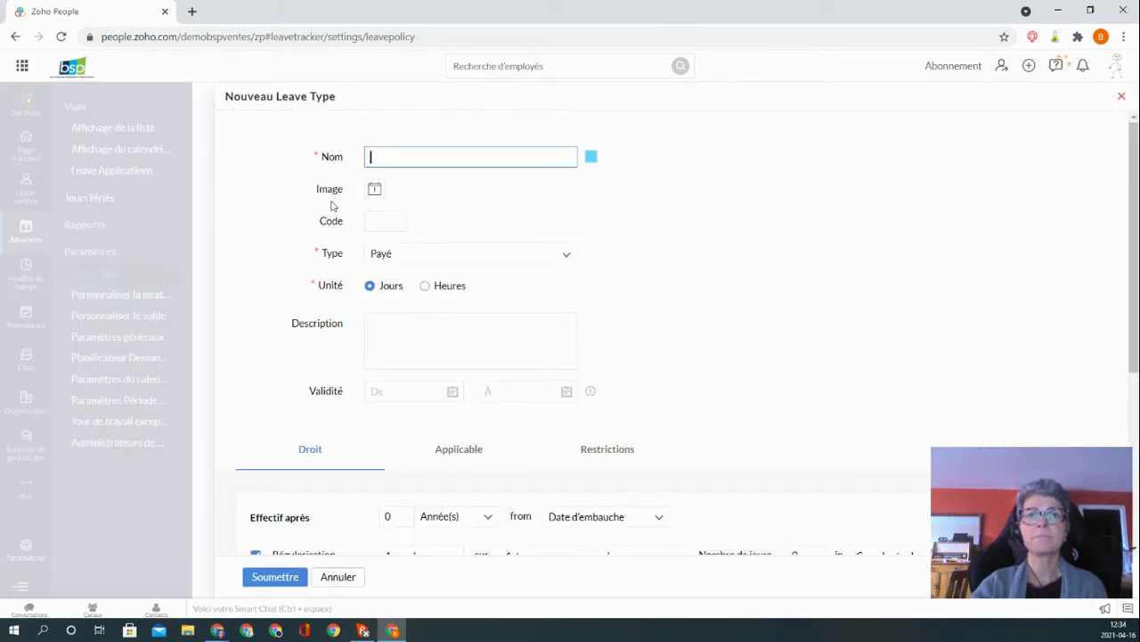
{"action": "type", "text": "Jour"}
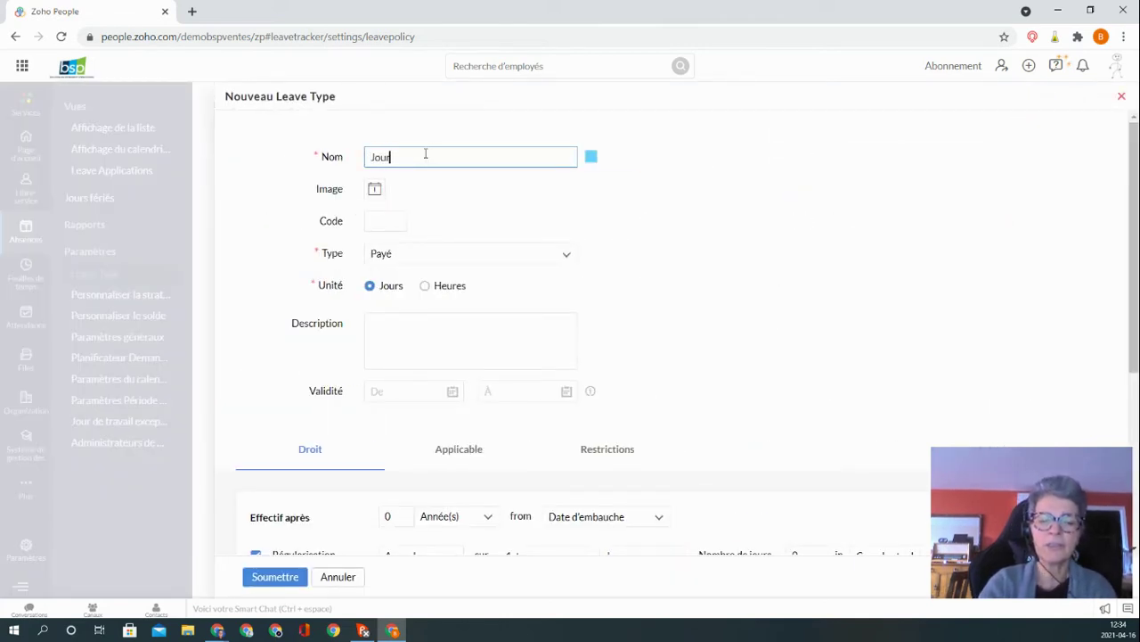
{"action": "type", "text": "née "}
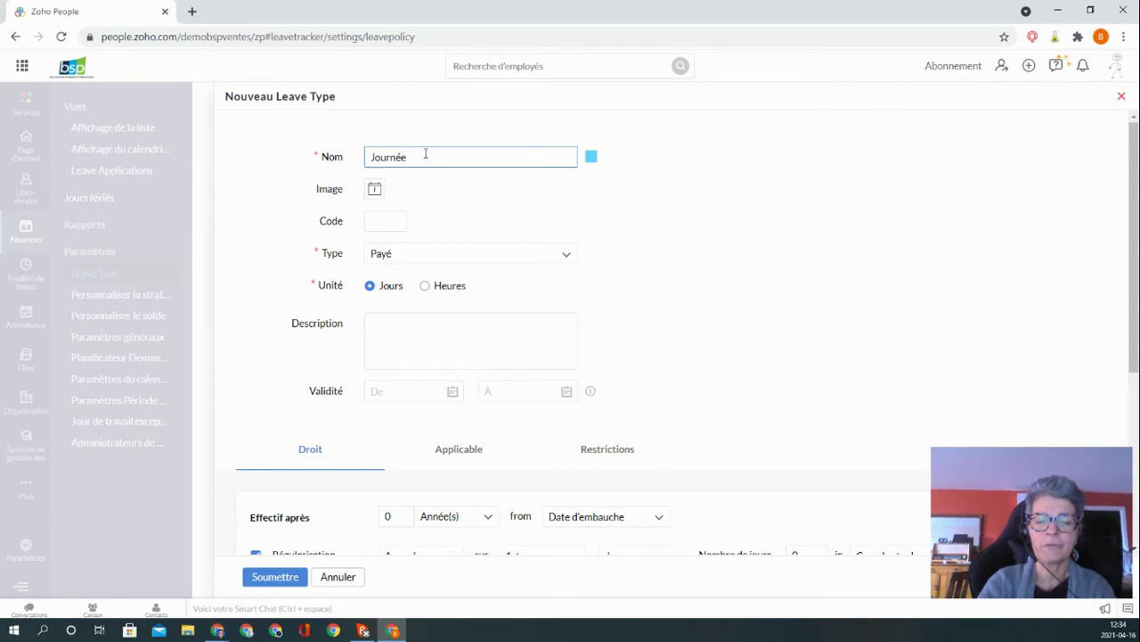
{"action": "type", "text": "personnel"}
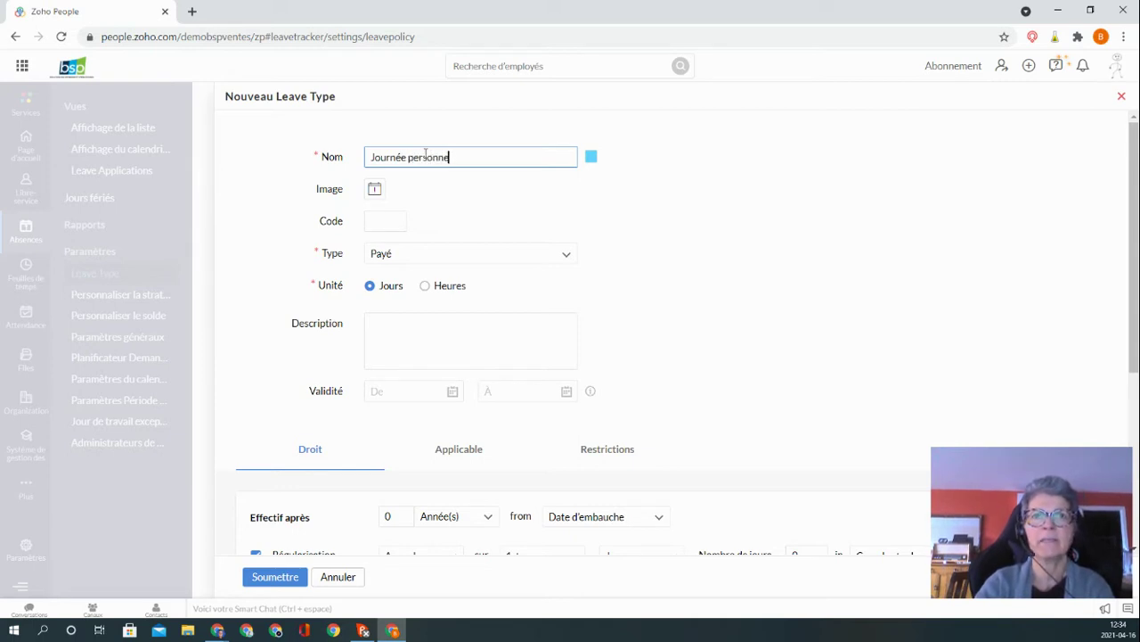
Choose the person-with-clock image for the leave type and set its code to JP.
{"action": "left_click", "coordinate": [375, 193]}
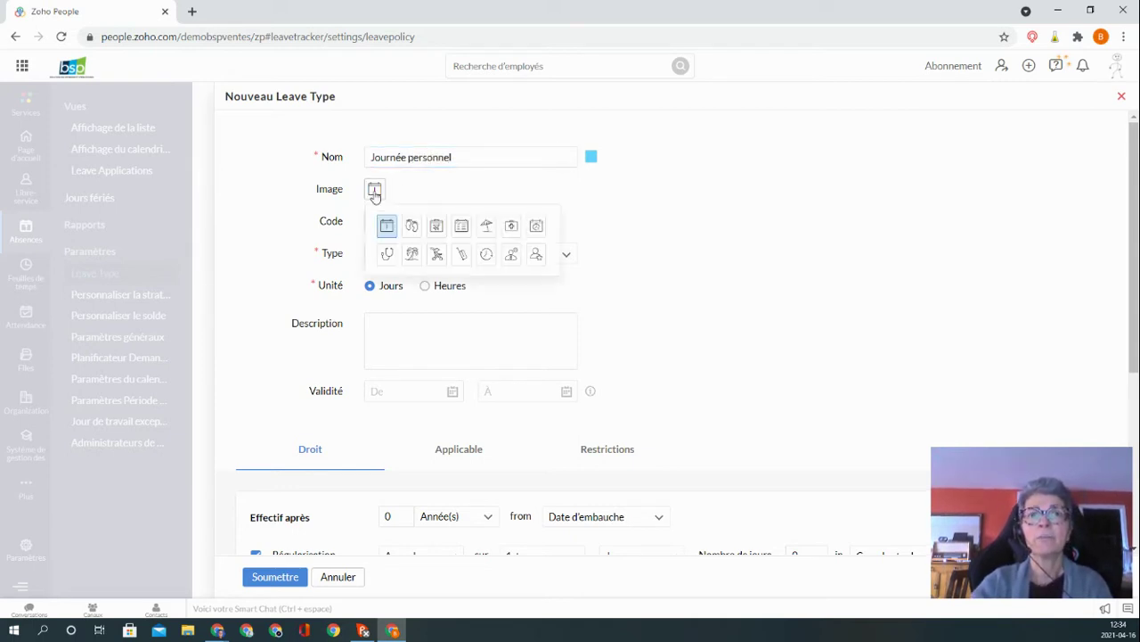
{"action": "left_click", "coordinate": [511, 254]}
{"action": "left_click", "coordinate": [382, 222]}
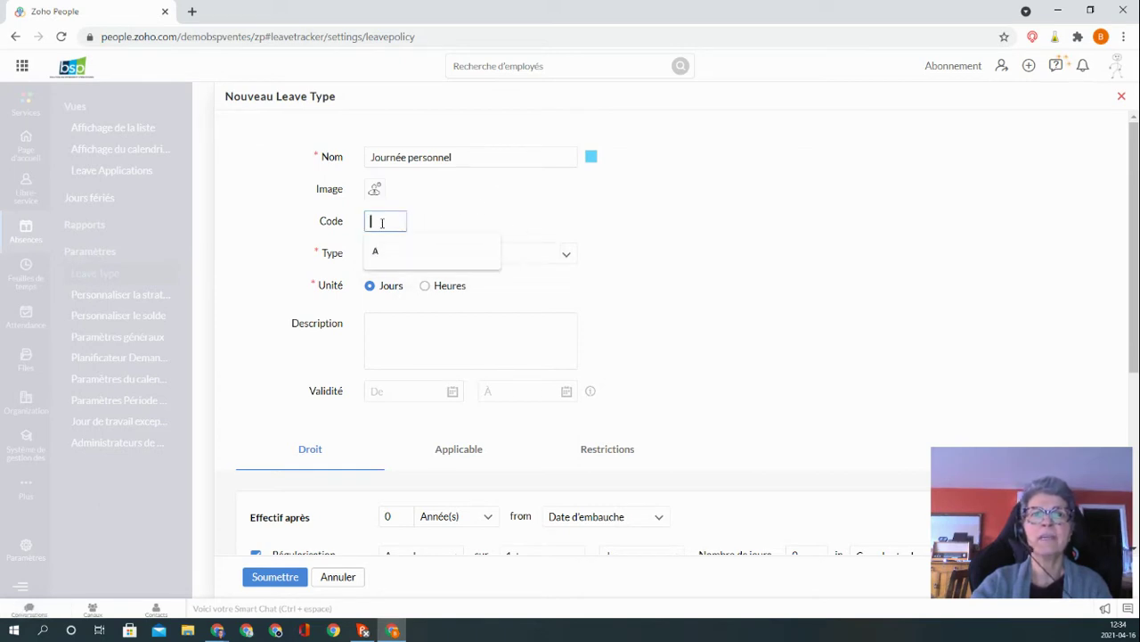
{"action": "type", "text": "JA"}
{"action": "key", "text": "BackSpace"}
{"action": "type", "text": "P"}
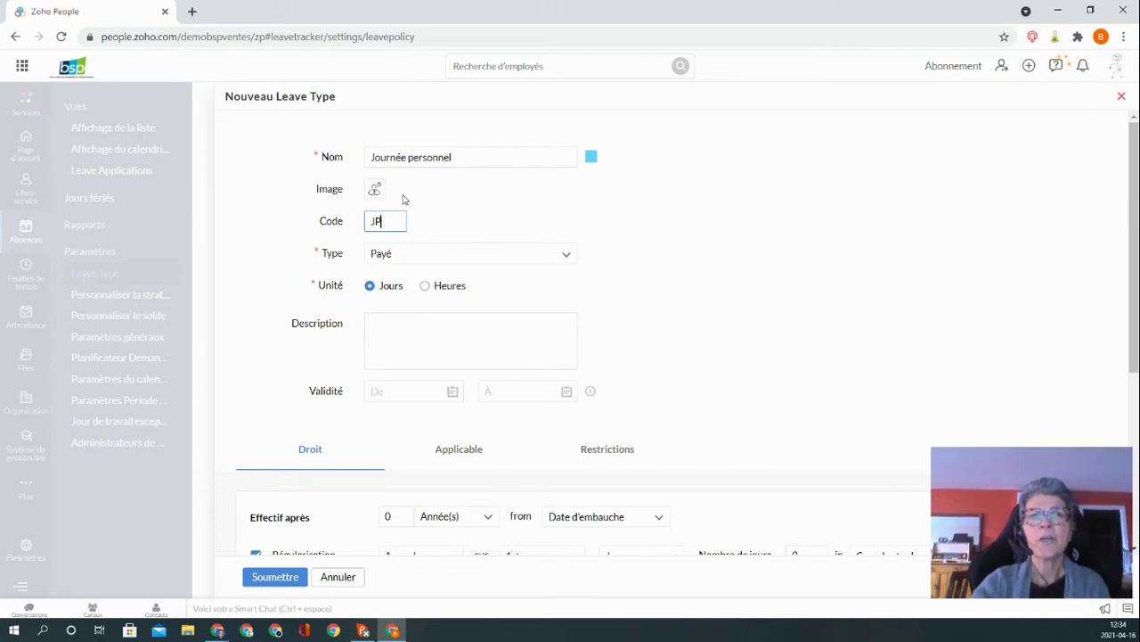
{"action": "left_click", "coordinate": [438, 224]}
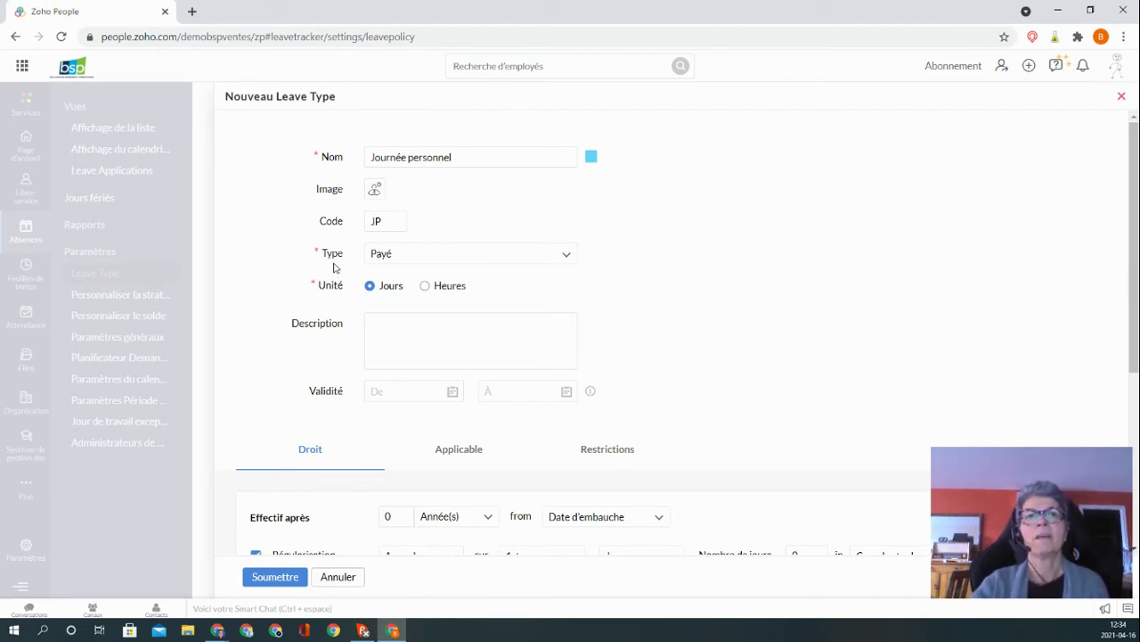
Set the leave type to Impayé and its validity start date to 16-04-2021.
{"action": "left_click", "coordinate": [570, 260]}
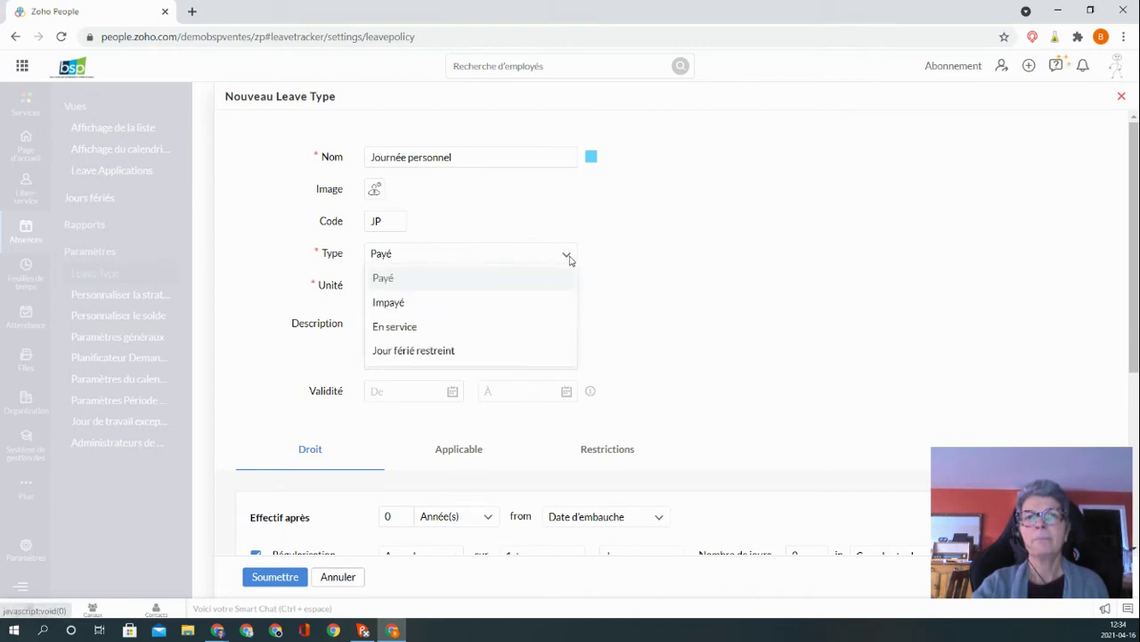
{"action": "left_click", "coordinate": [389, 306]}
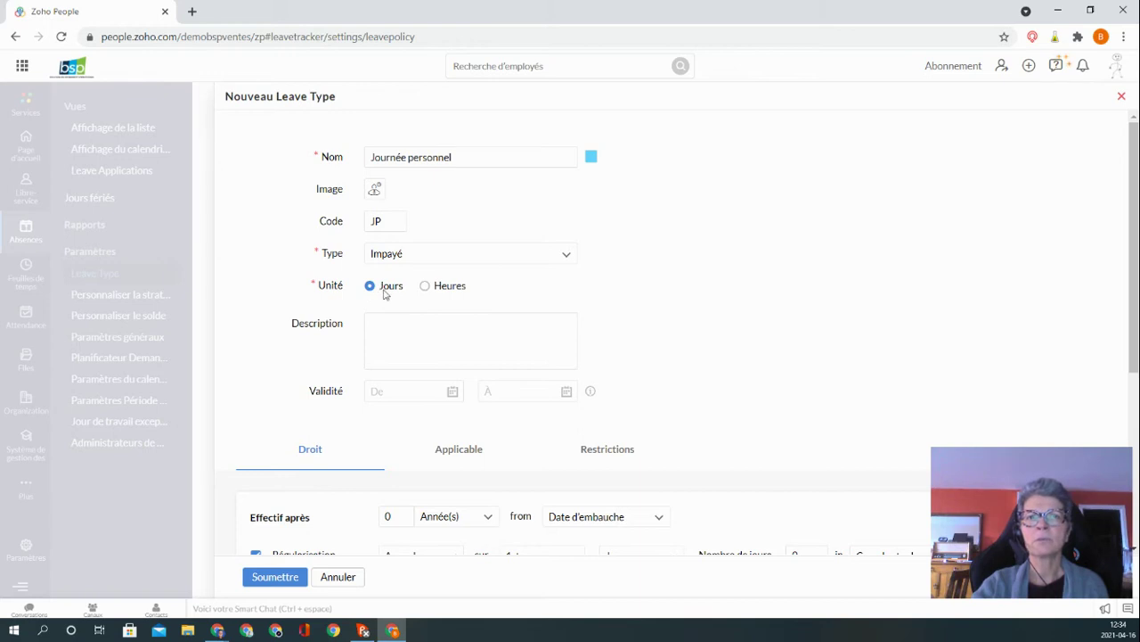
{"action": "left_click", "coordinate": [376, 392]}
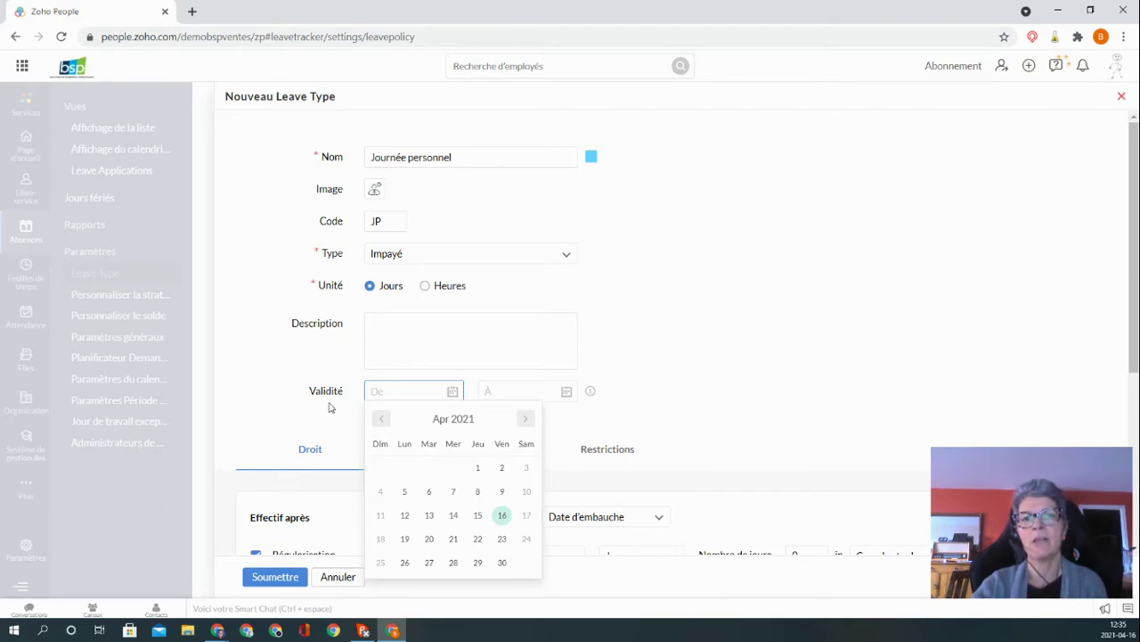
{"action": "left_click", "coordinate": [502, 515]}
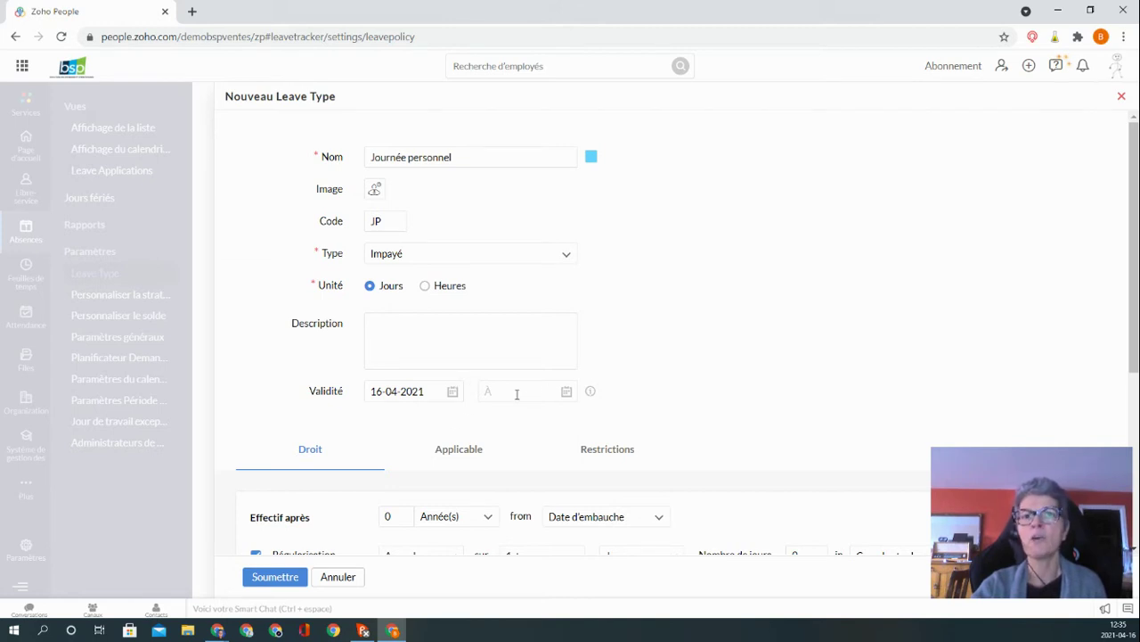
Set the number of days for the annual Régularisation to 3 and submit the new leave type.
{"action": "scroll", "coordinate": [517, 405], "scroll_direction": "down", "scroll_amount": 3}
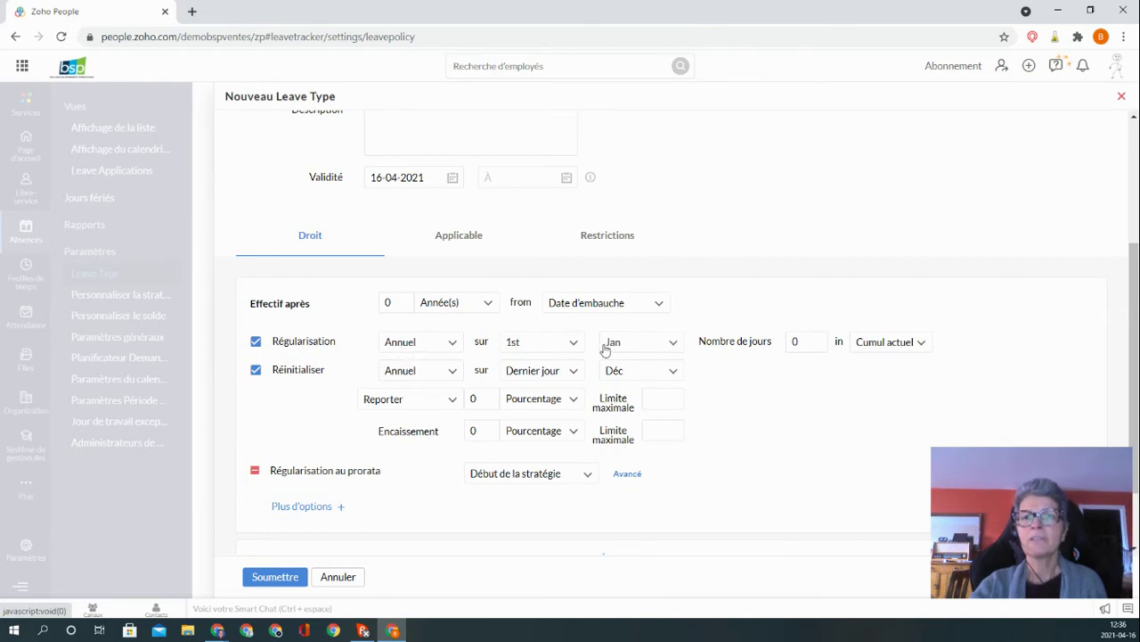
{"action": "left_click_drag", "start_coordinate": [802, 341], "coordinate": [782, 350]}
{"action": "type", "text": "3"}
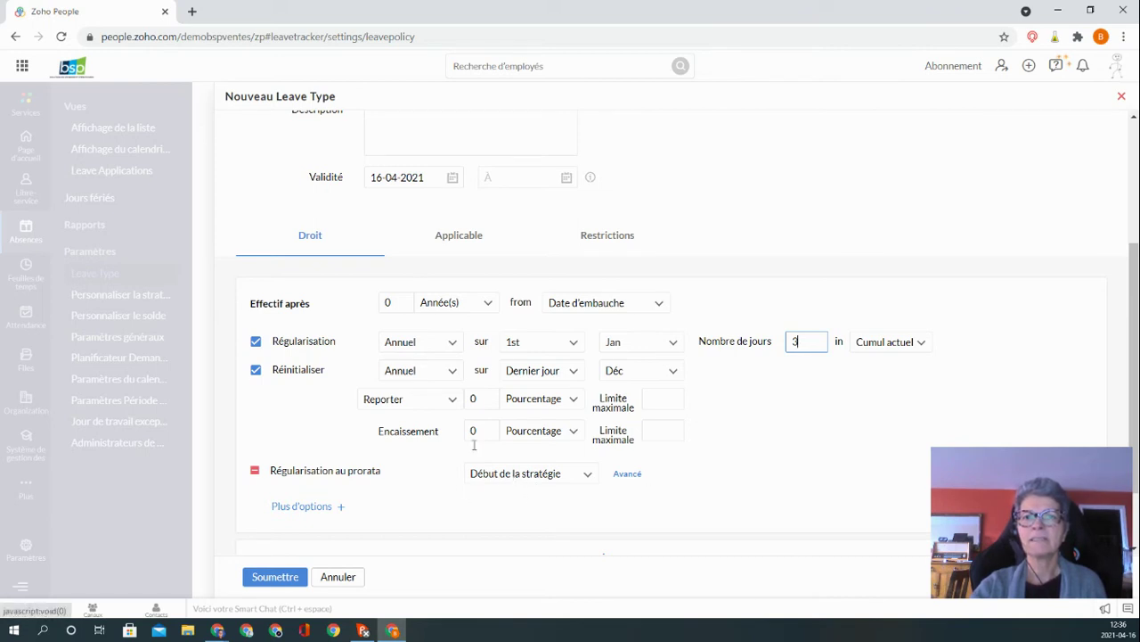
{"action": "scroll", "coordinate": [526, 481], "scroll_direction": "down", "scroll_amount": 2}
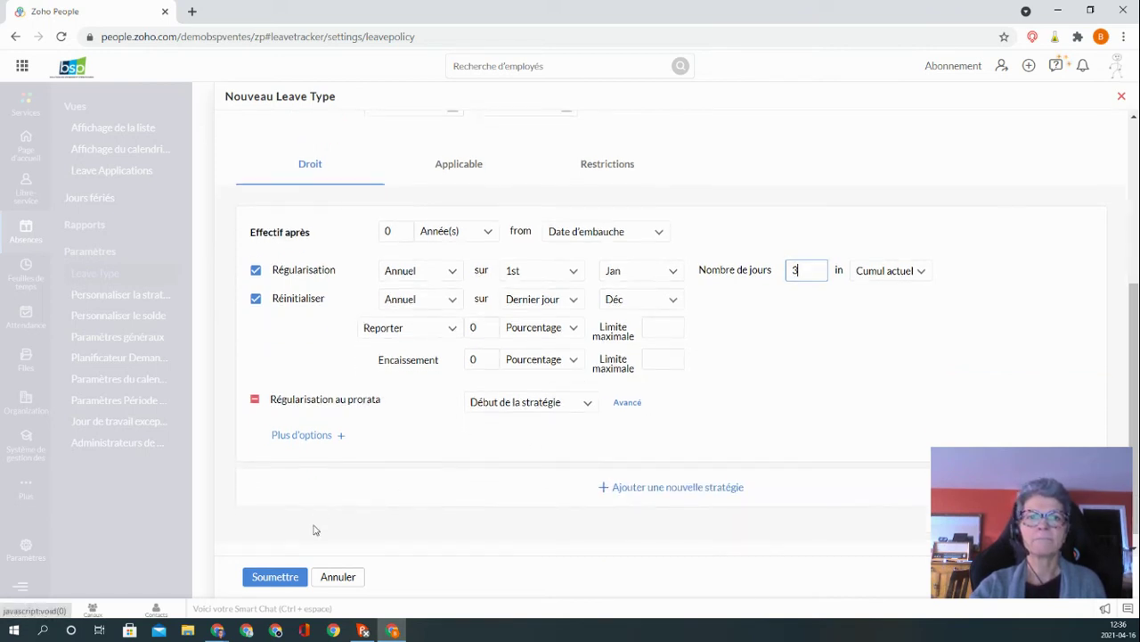
{"action": "left_click", "coordinate": [276, 577]}
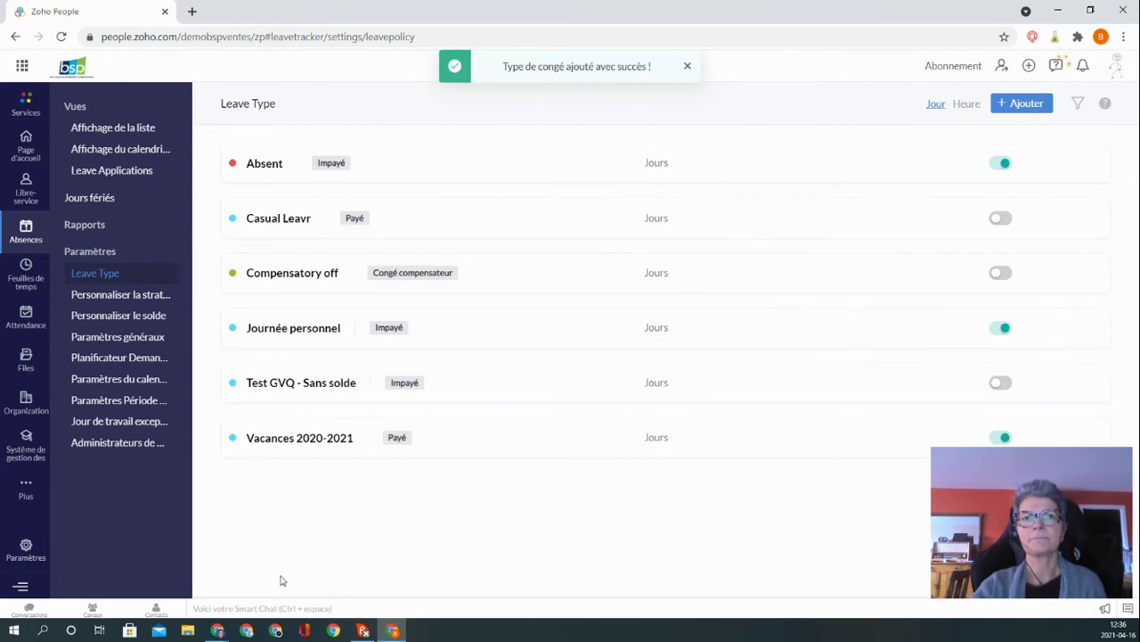
Reload the absences list view to check the employee's leave balances, including Journée personnel.
{"action": "left_click", "coordinate": [76, 108]}
{"action": "left_click", "coordinate": [76, 108]}
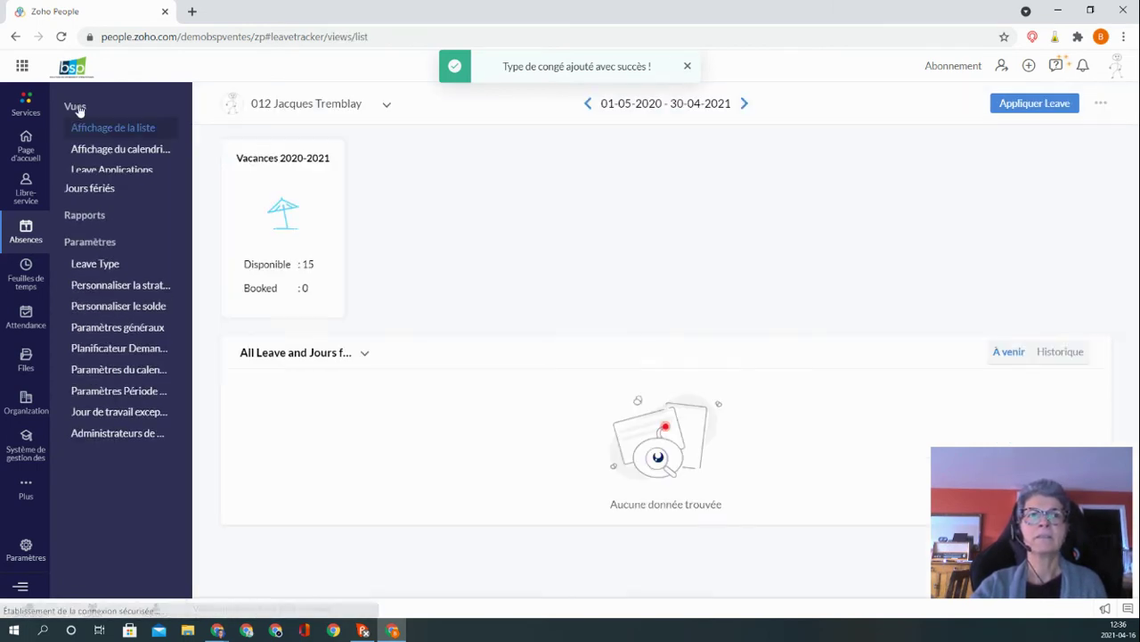
{"action": "left_click", "coordinate": [61, 38]}
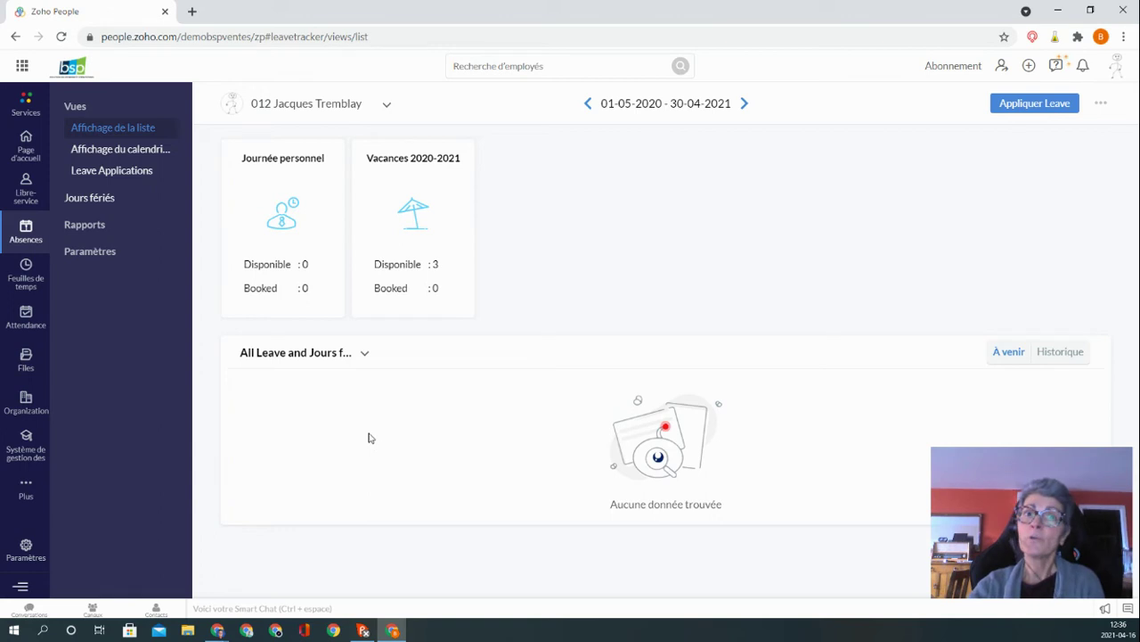
Customize the first listed employee's leave balance by setting the new Journée personnel balance to 3, and submit it.
{"action": "left_click", "coordinate": [99, 258]}
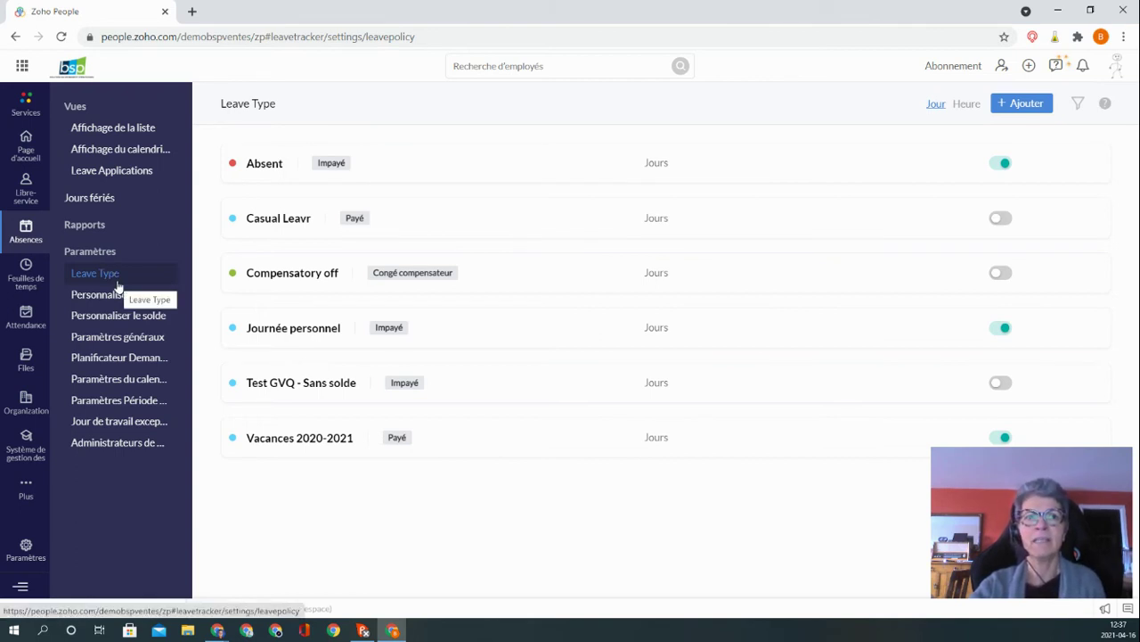
{"action": "left_click", "coordinate": [118, 316]}
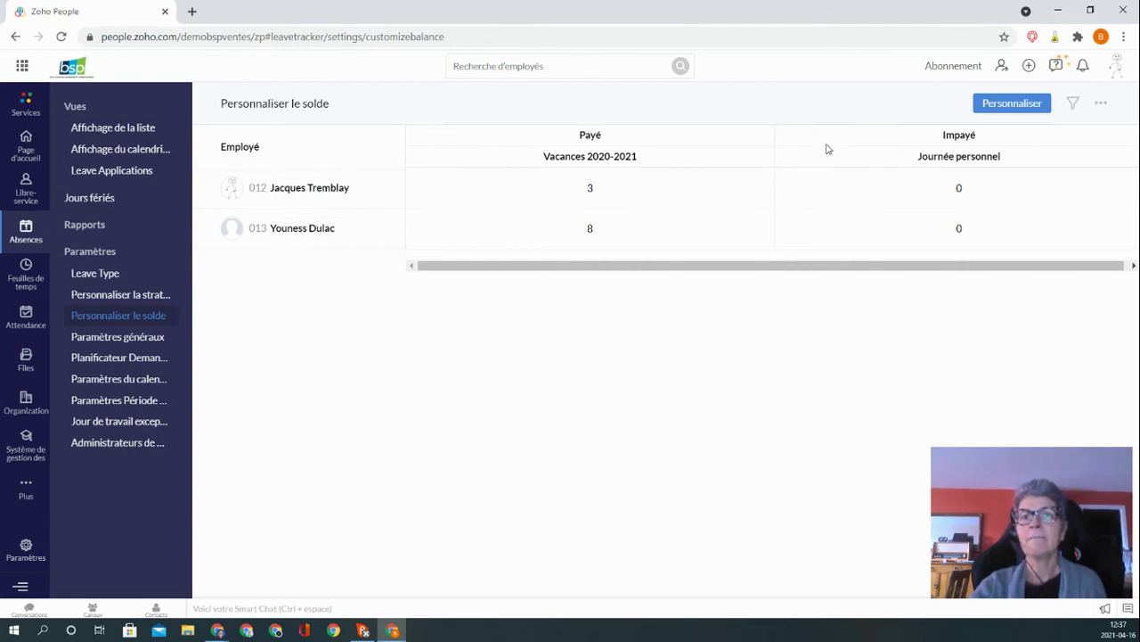
{"action": "left_click", "coordinate": [959, 188]}
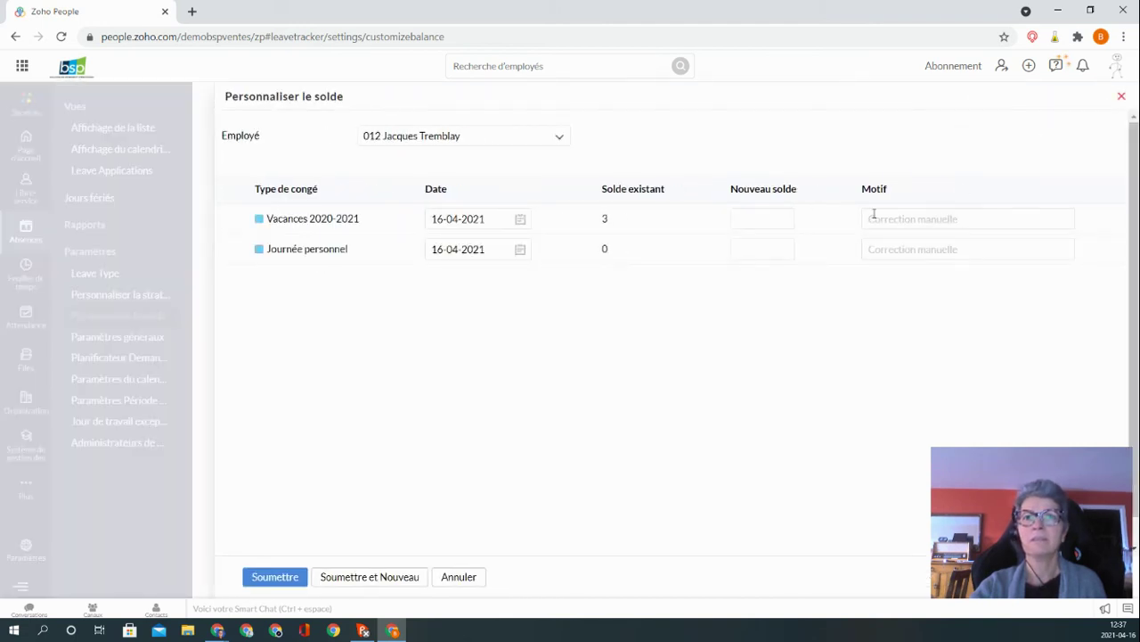
{"action": "left_click", "coordinate": [764, 253]}
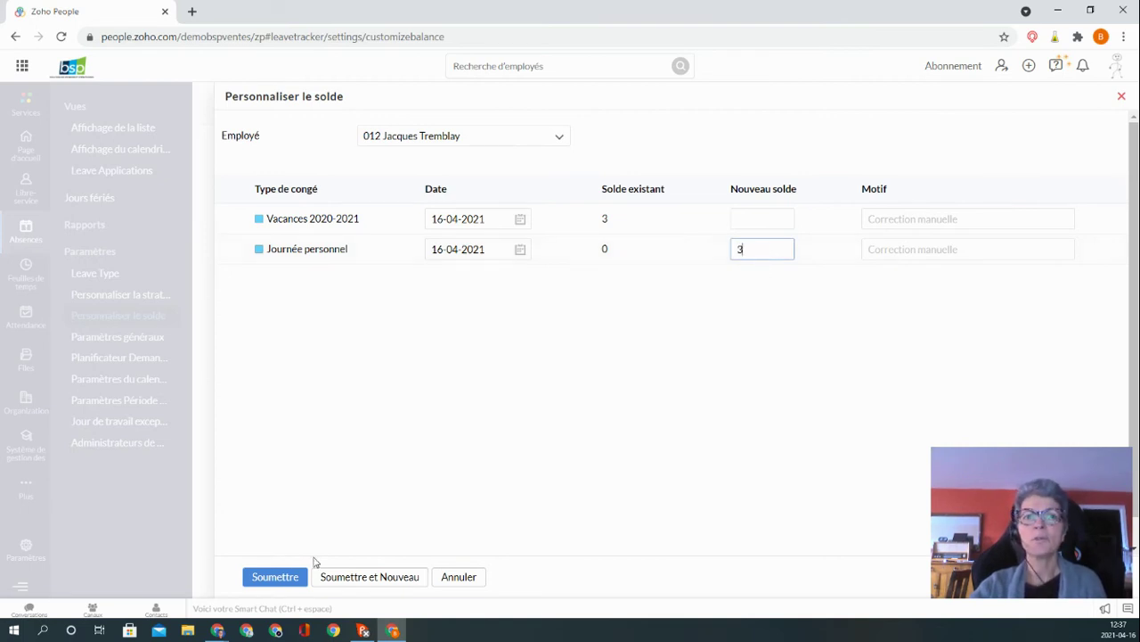
{"action": "left_click", "coordinate": [264, 575]}
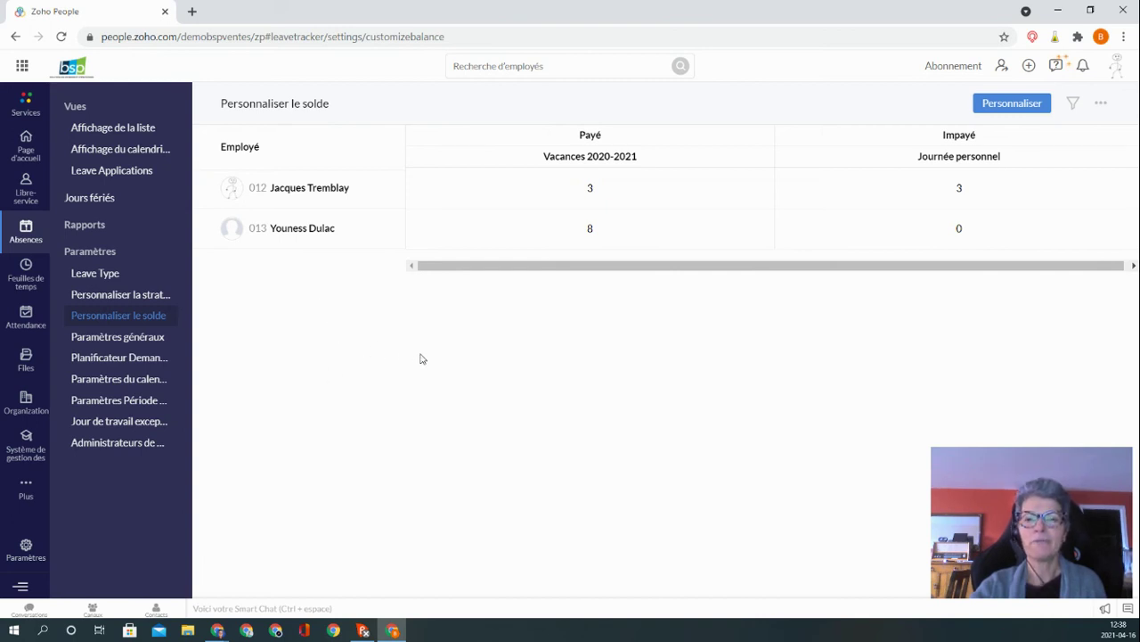
Start a leave application from the self-service absences page with Journée personnel as the leave type.
{"action": "left_click", "coordinate": [26, 204]}
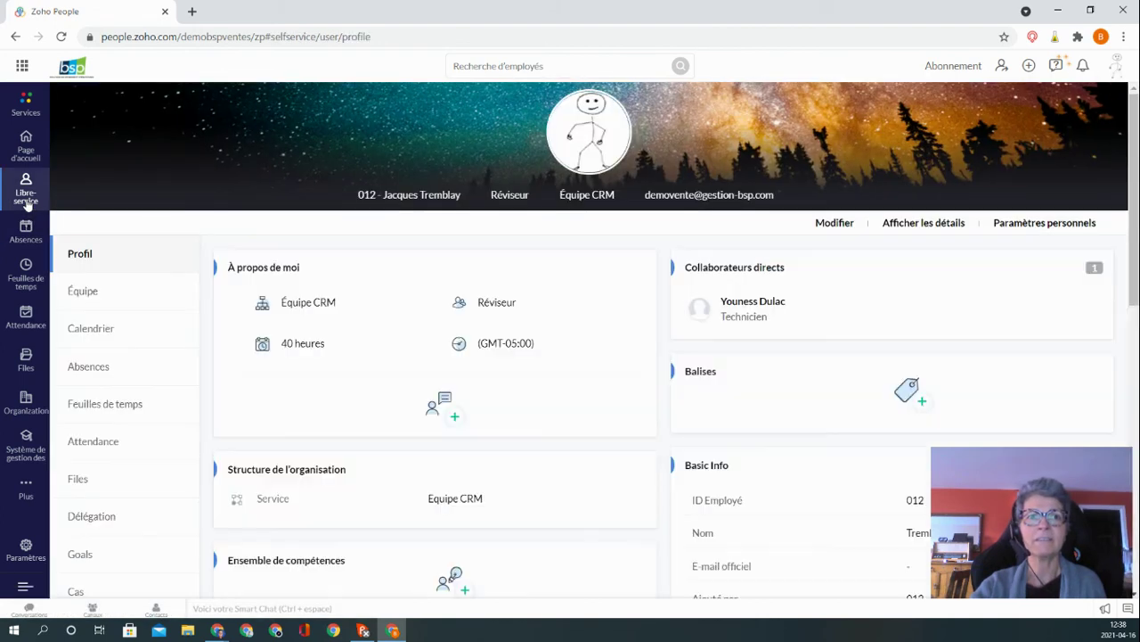
{"action": "left_click", "coordinate": [95, 373]}
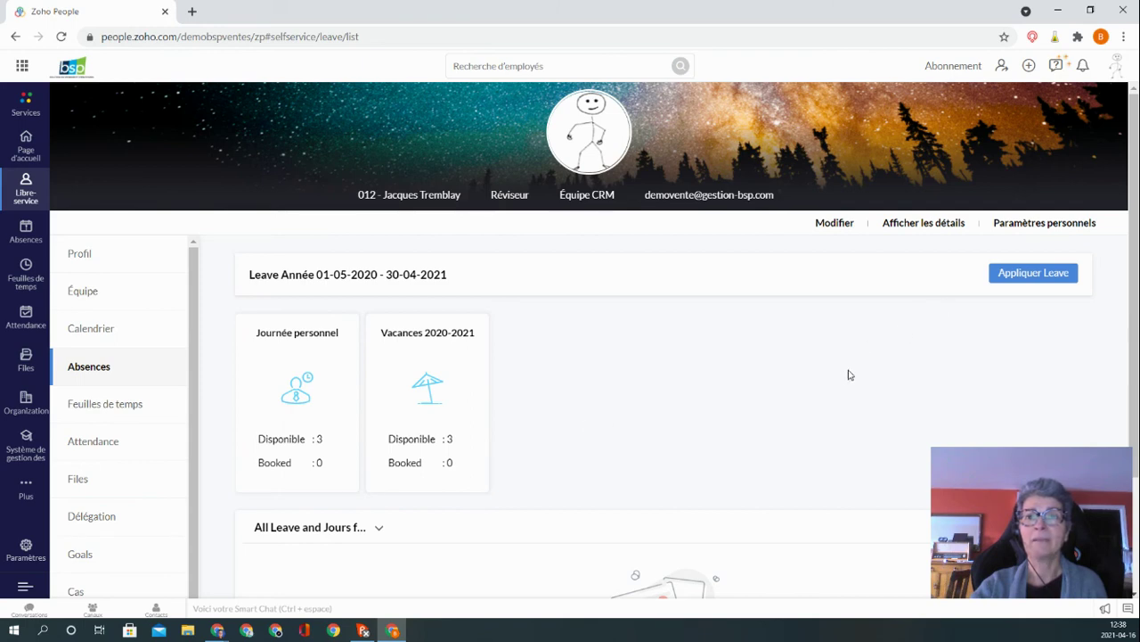
{"action": "left_click", "coordinate": [1025, 276]}
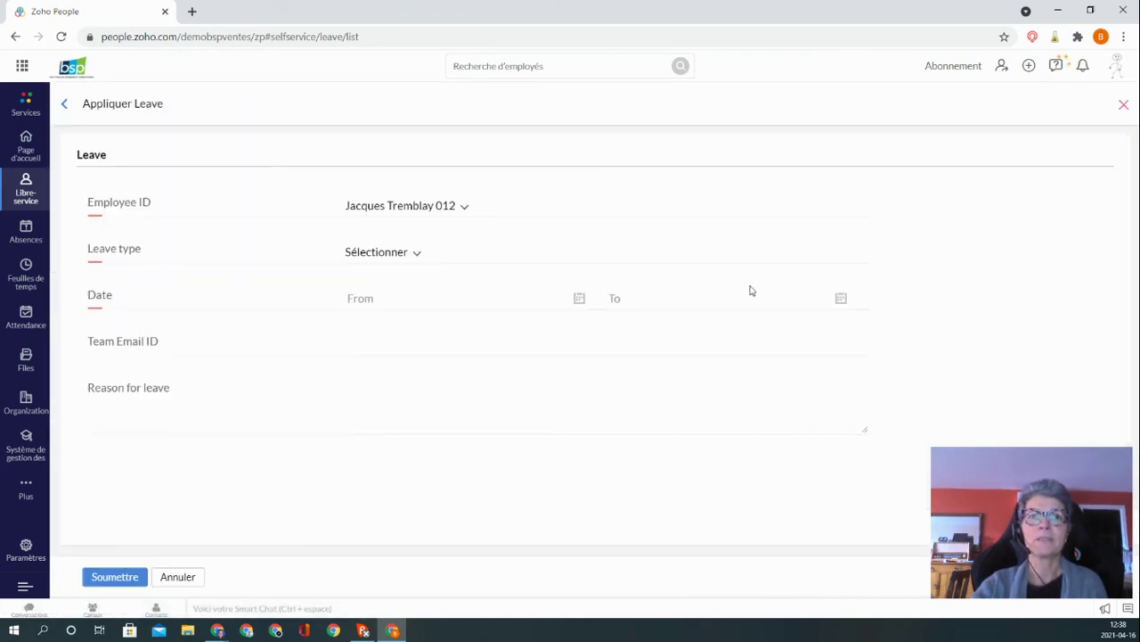
{"action": "left_click", "coordinate": [398, 253]}
{"action": "left_click", "coordinate": [397, 330]}
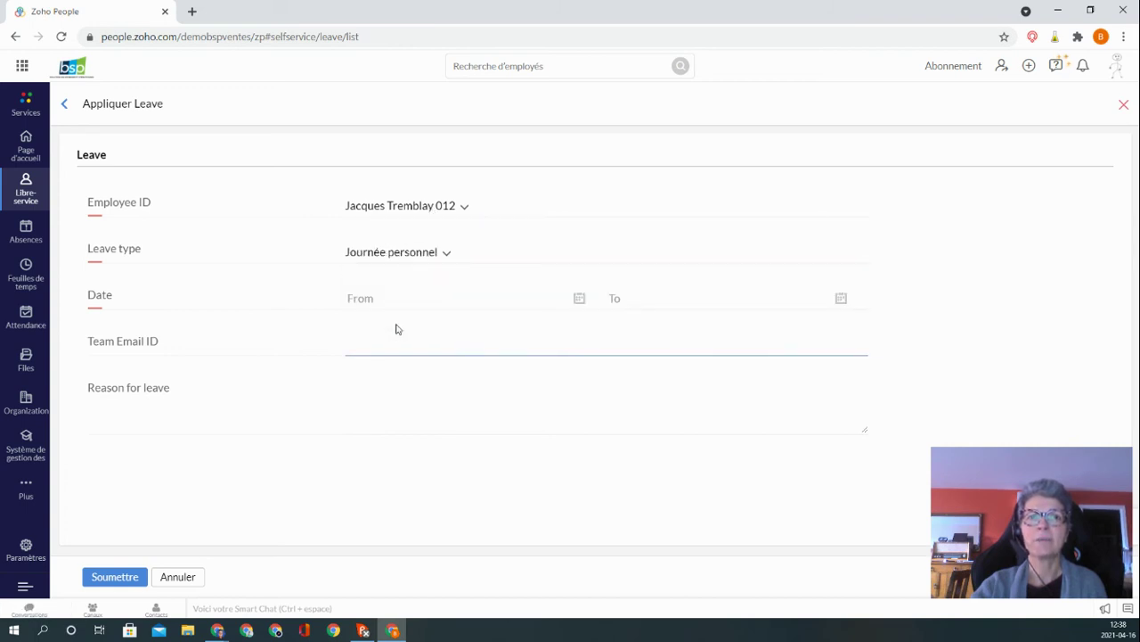
Set the leave dates from 19-04-2021 to 20-04-2021, submit the request without a reason, and return to the absences overview.
{"action": "left_click", "coordinate": [419, 297]}
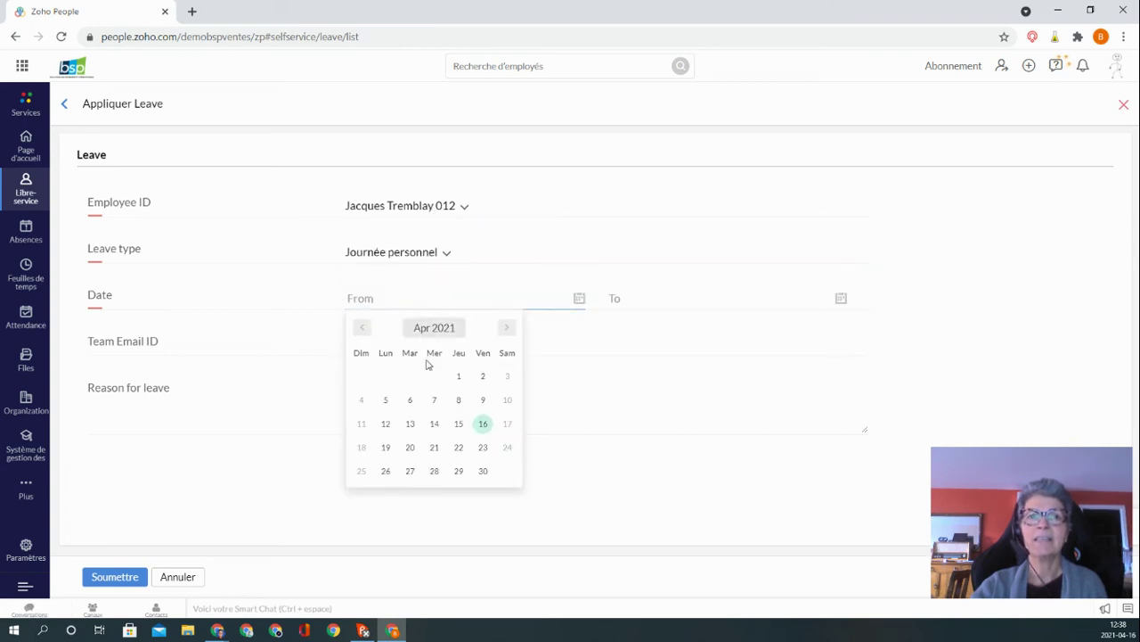
{"action": "left_click", "coordinate": [385, 446]}
{"action": "left_click", "coordinate": [700, 299]}
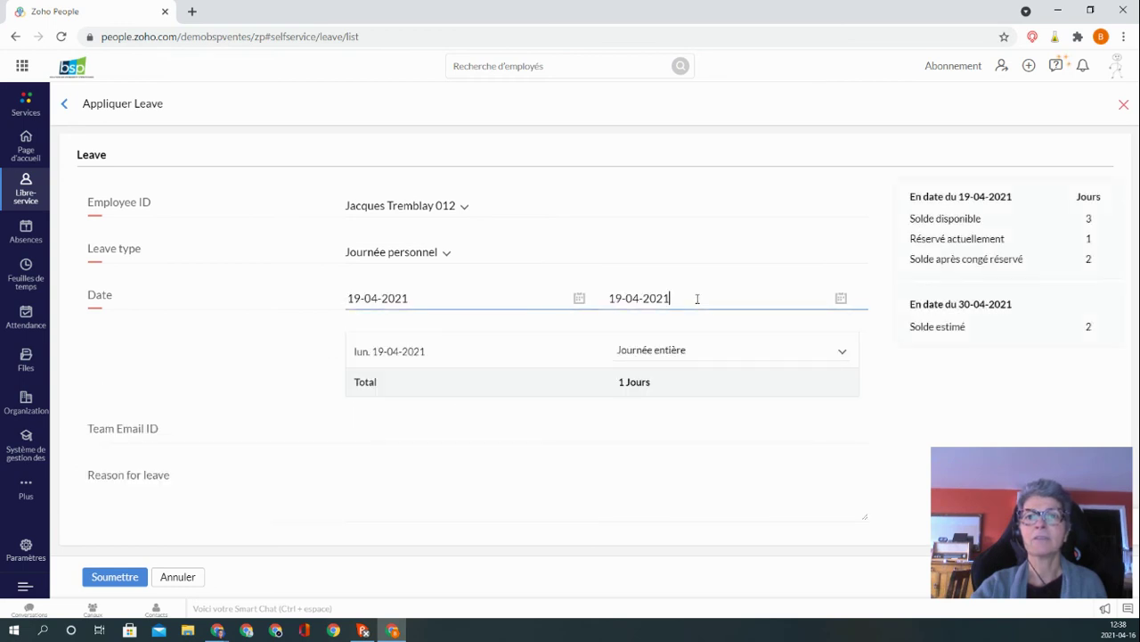
{"action": "left_click", "coordinate": [671, 446]}
{"action": "left_click", "coordinate": [361, 513]}
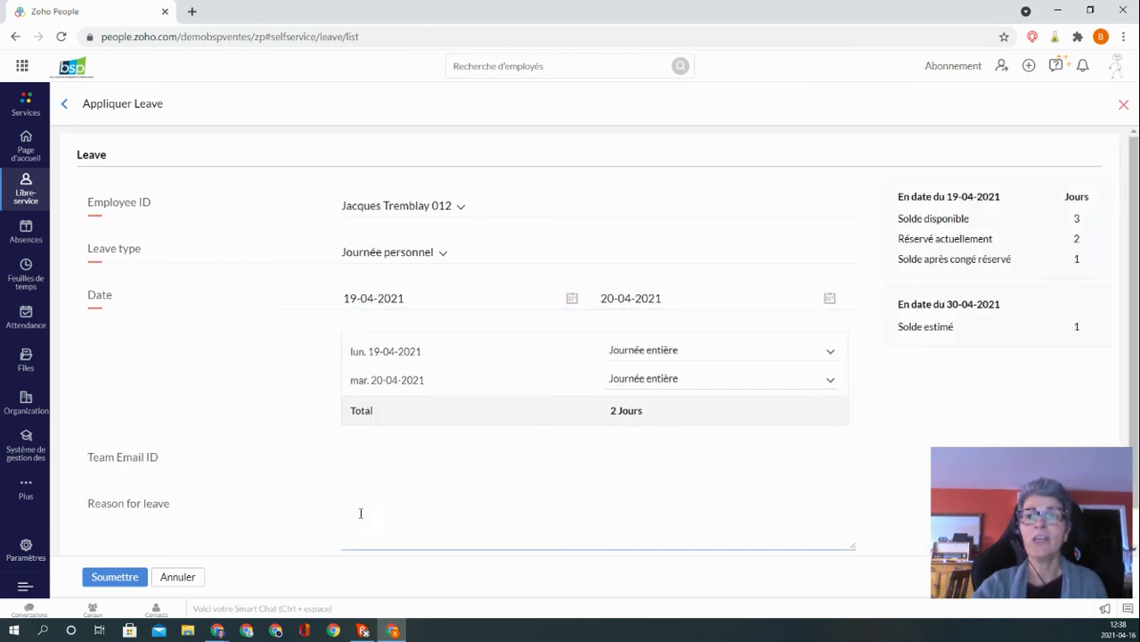
{"action": "left_click", "coordinate": [112, 580]}
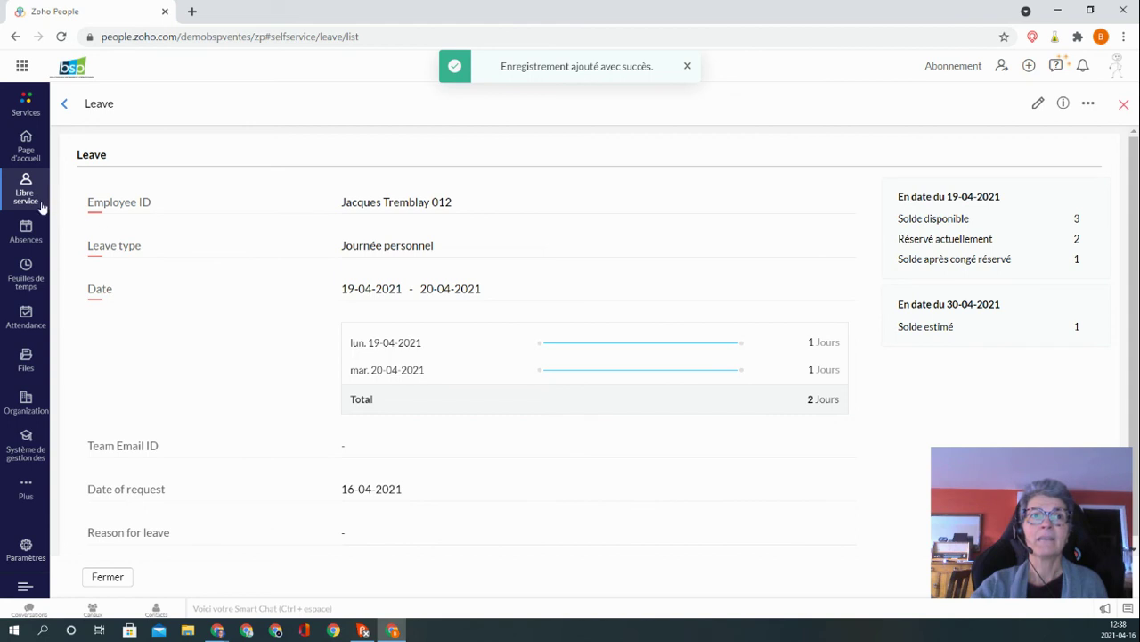
{"action": "left_click", "coordinate": [66, 107]}
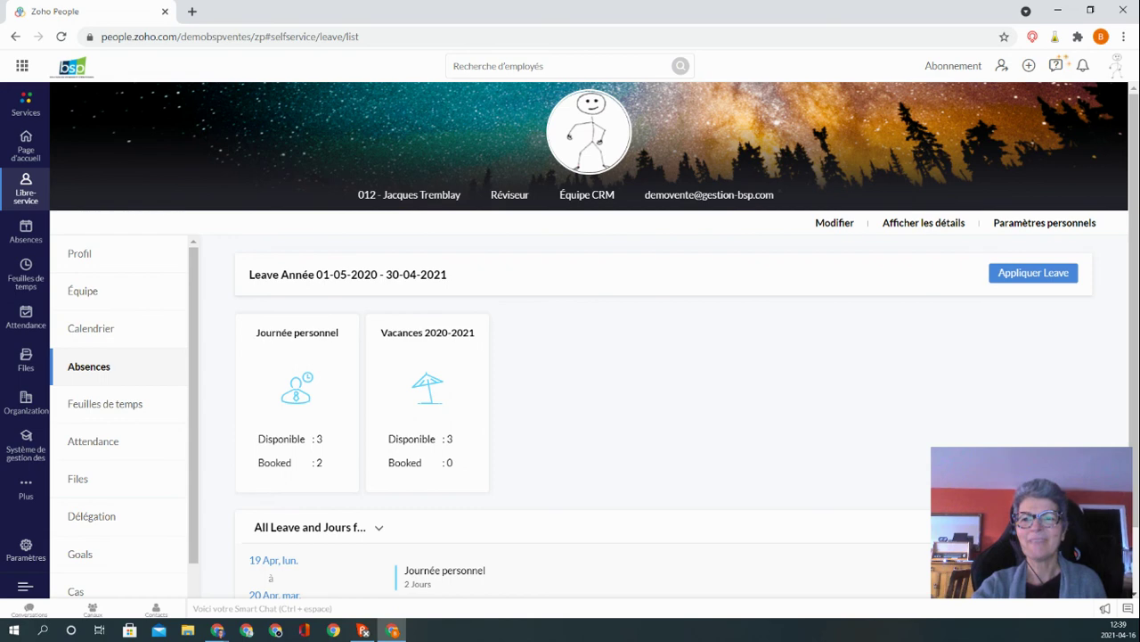
{"action": "mouse_move", "coordinate": [983, 576]}
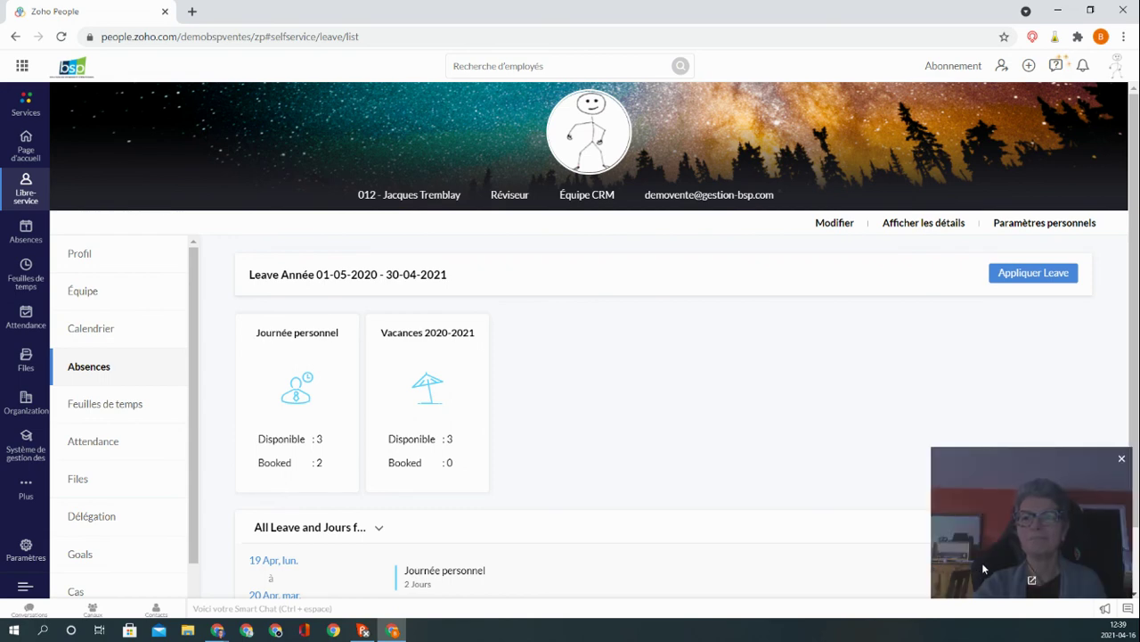